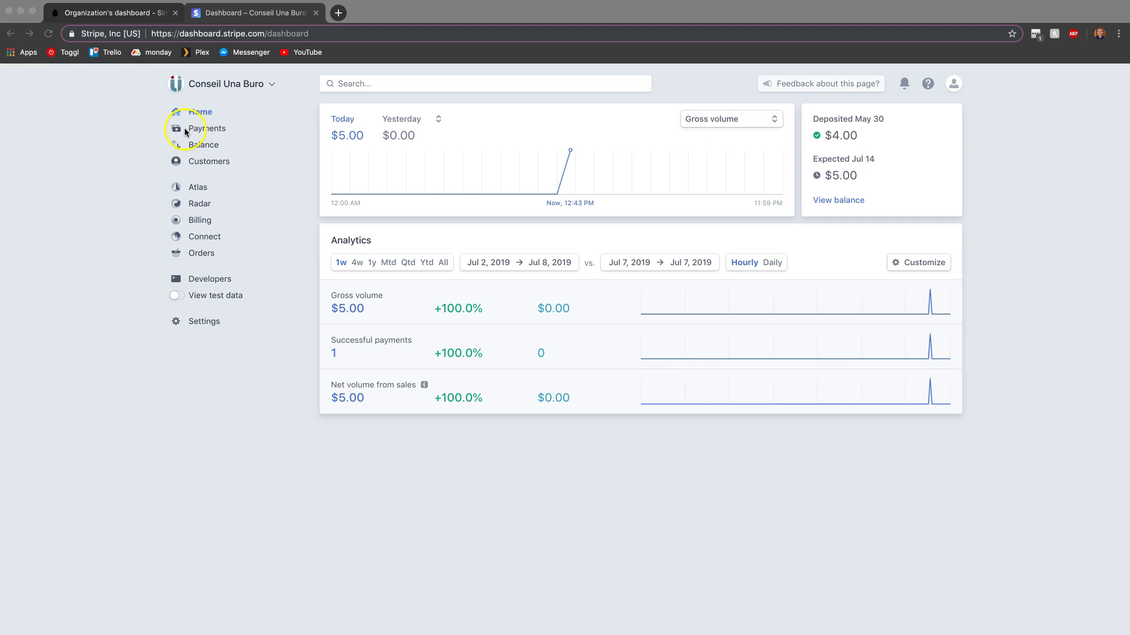
- Select the Jul 8 $5.00 CAD donation in the payments list and show its actions menu
left_click(206, 130)
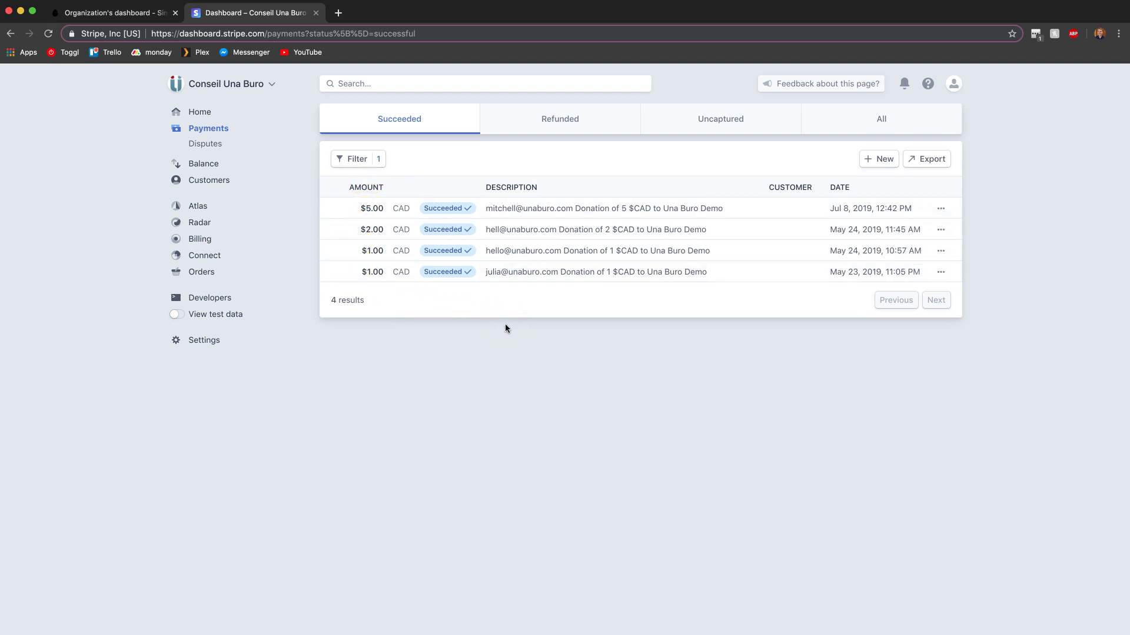
mouse_move(413, 209)
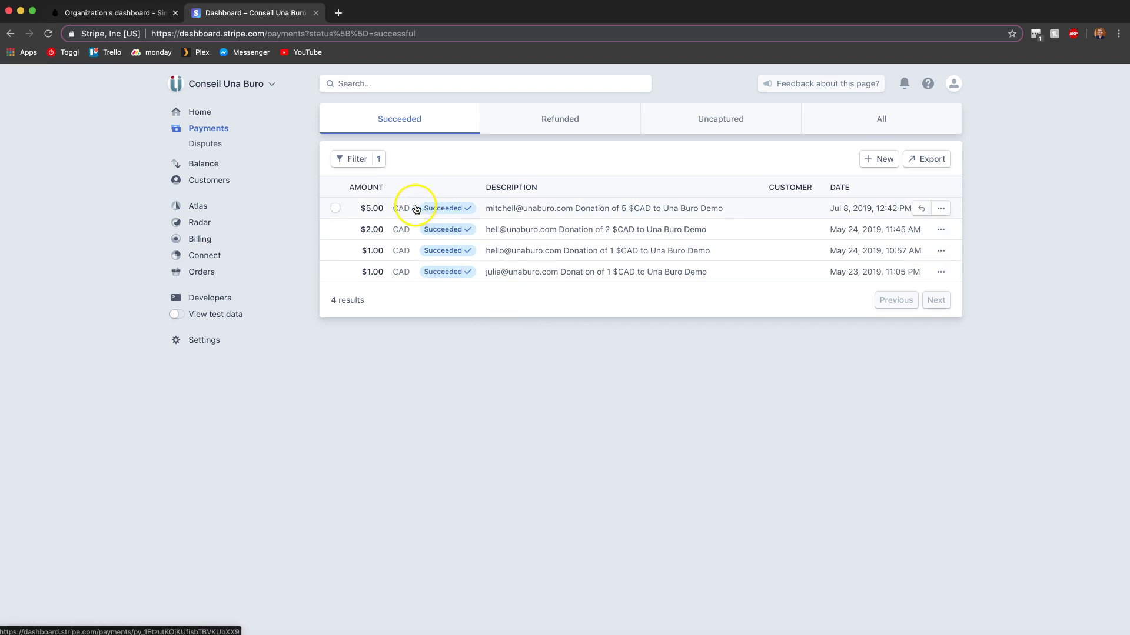
left_click(335, 209)
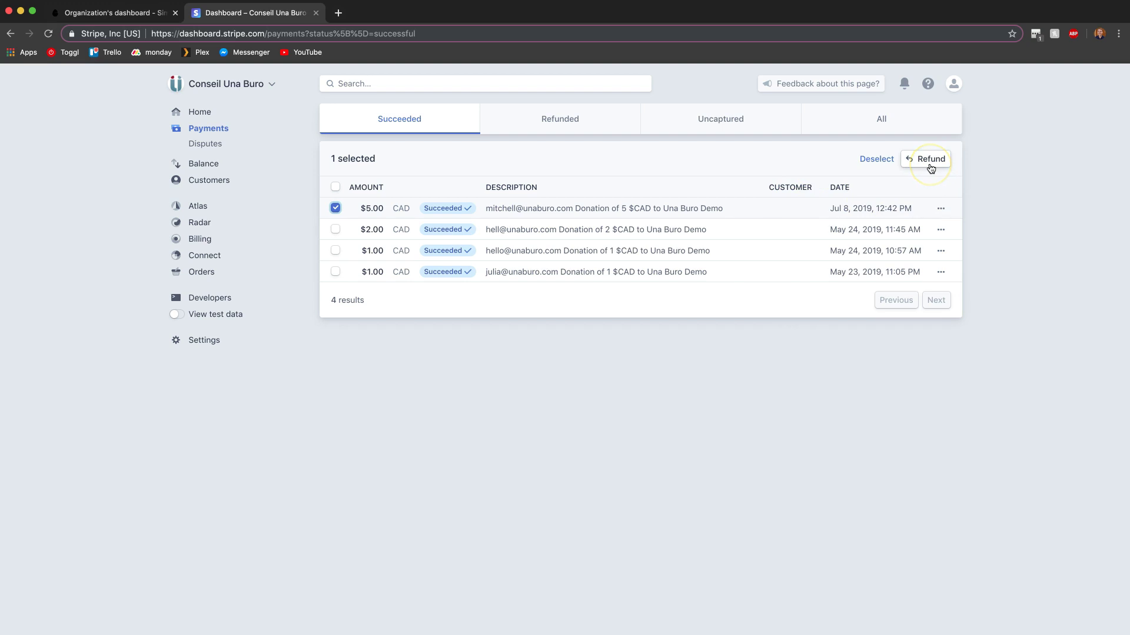
left_click(941, 210)
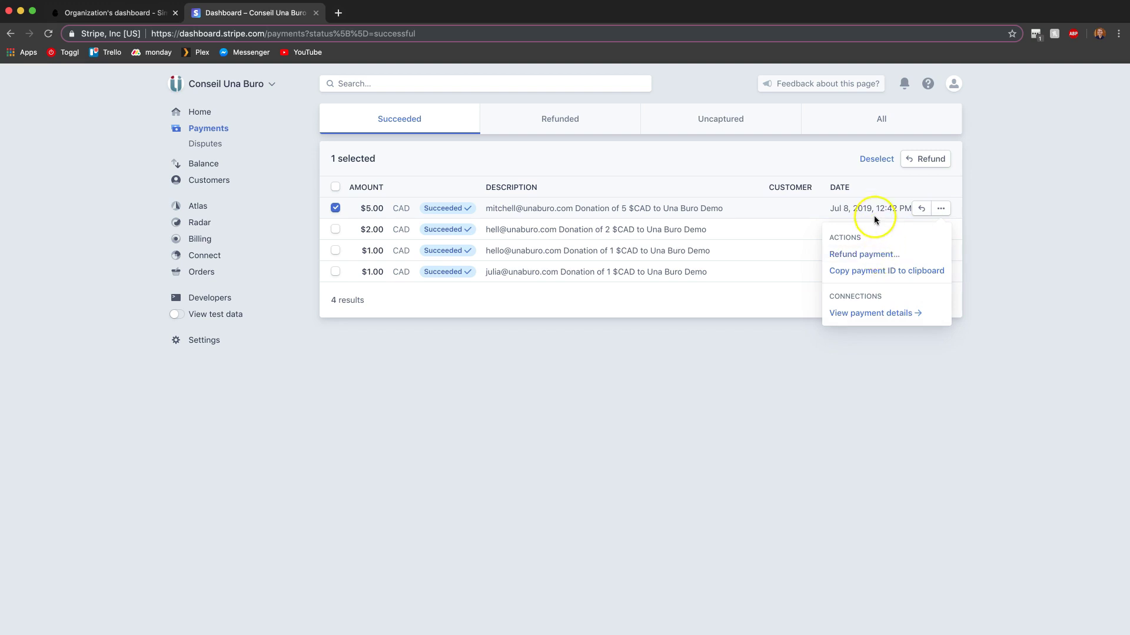
- Start refunding the $5.00 payment with the reason 'Requested by customer'
left_click(929, 161)
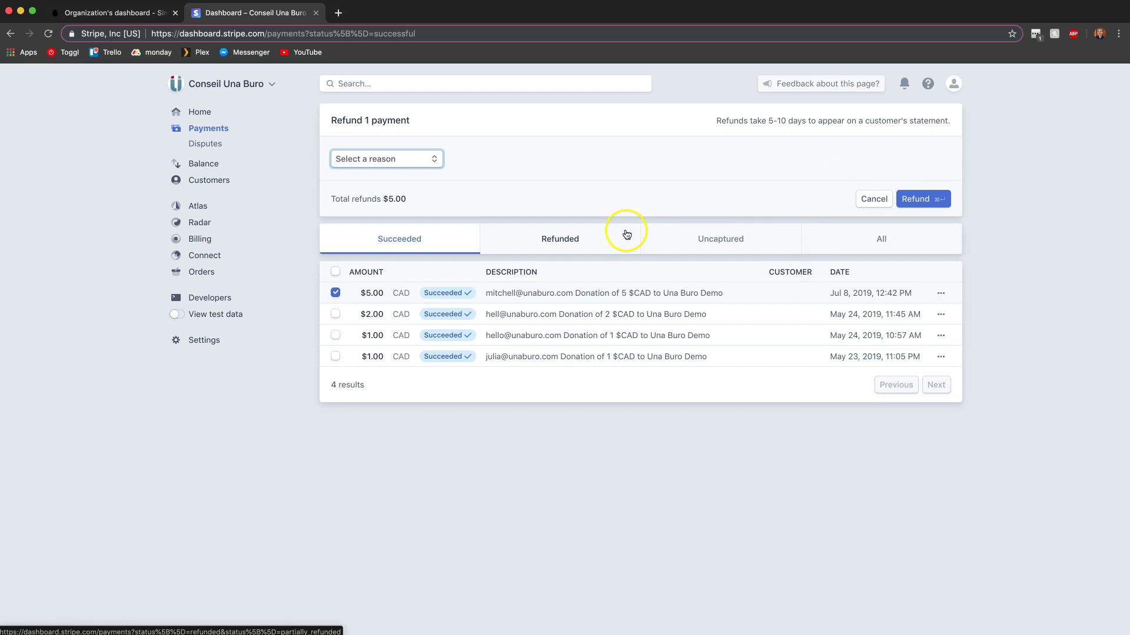
left_click(397, 165)
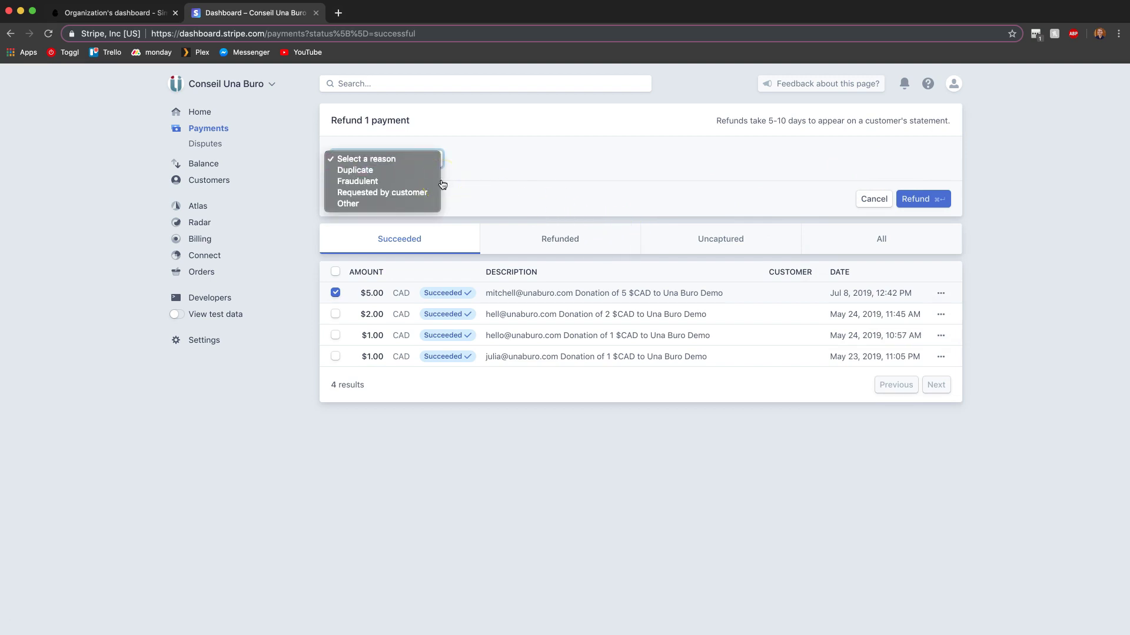
left_click(389, 192)
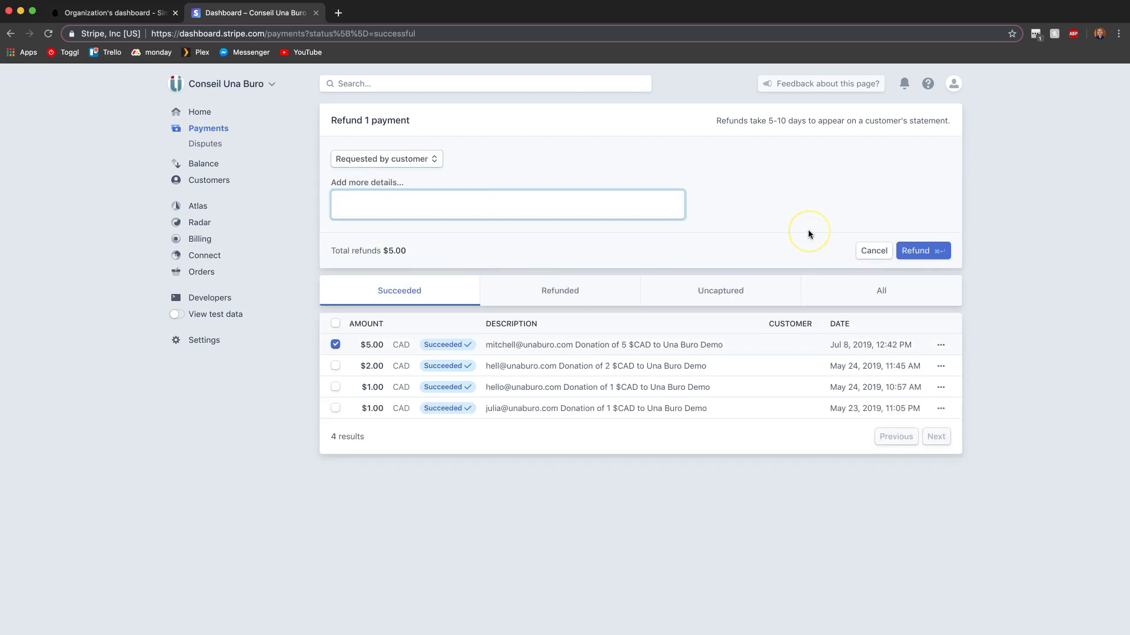
type("Donation was made")
type(" y")
type("y mistake.")
- Submit the $5.00 CAD refund so it completes with 1 successful and 0 failed
left_click(915, 250)
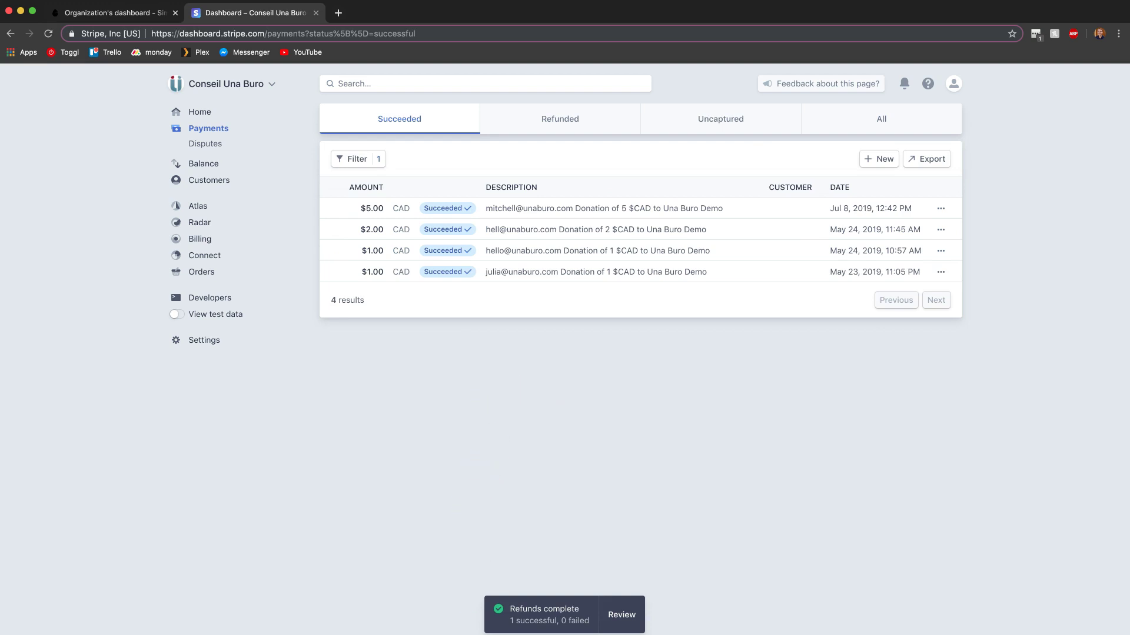
- Open the batch review for the completed refund, showing 1 refund processed on 8 Jul
left_click(629, 622)
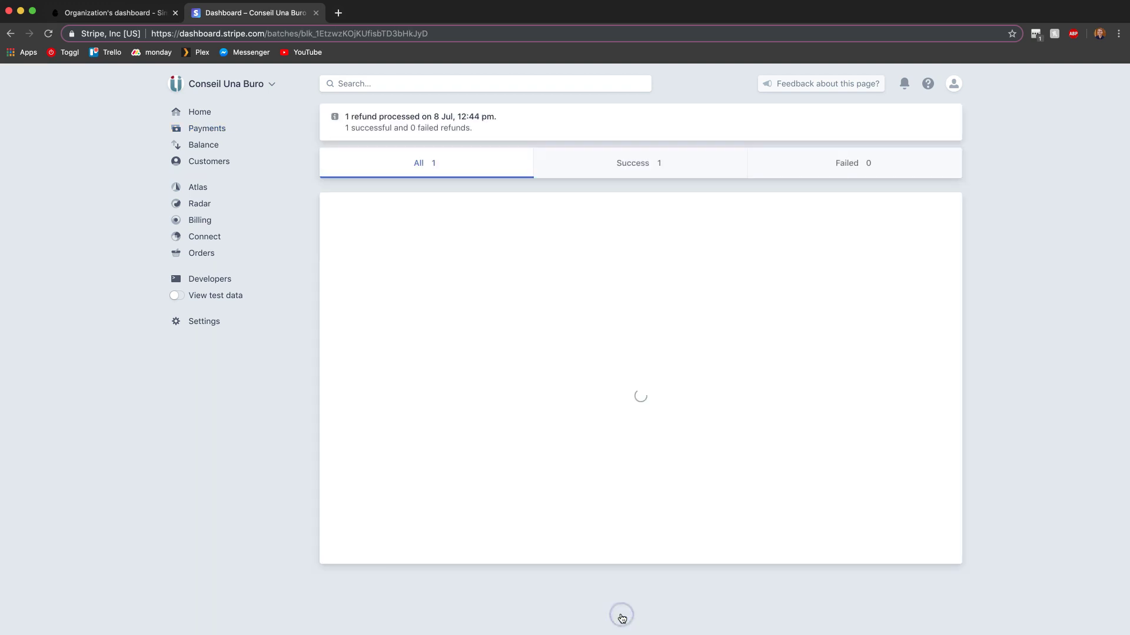